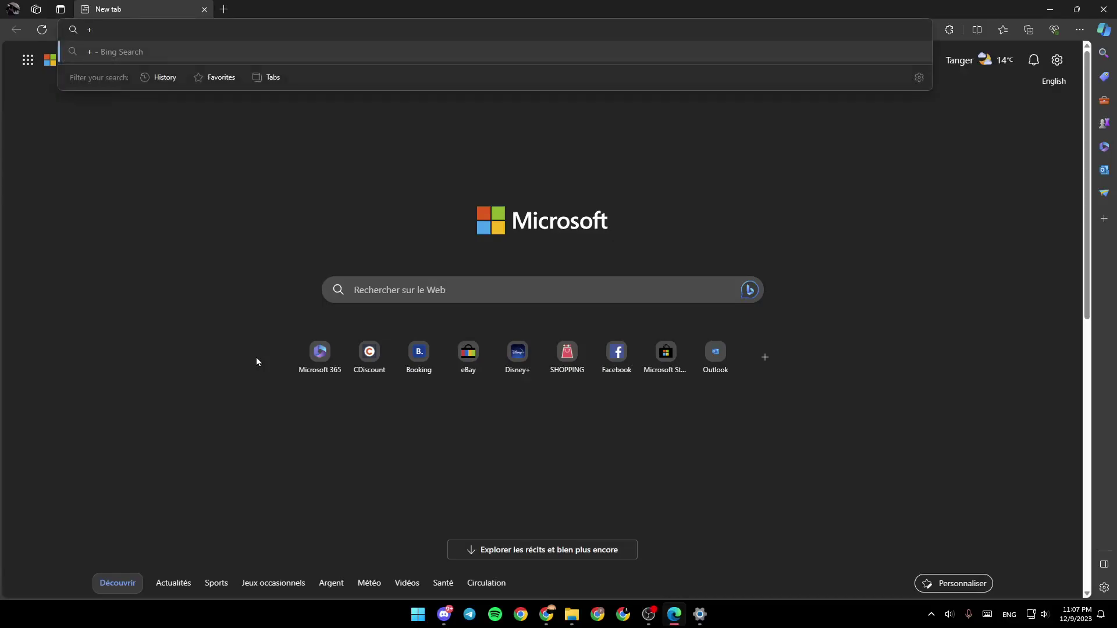
Dismiss the address bar search suggestions on the new tab page.
left_click(188, 286)
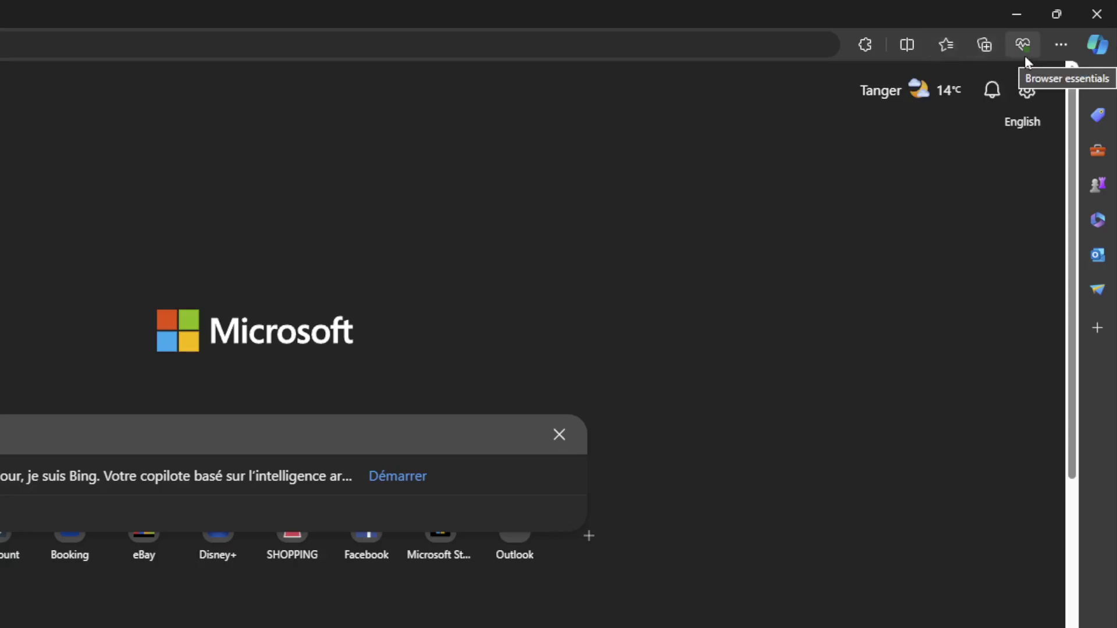
Open Edge's Settings and more menu from the toolbar.
left_click(1057, 48)
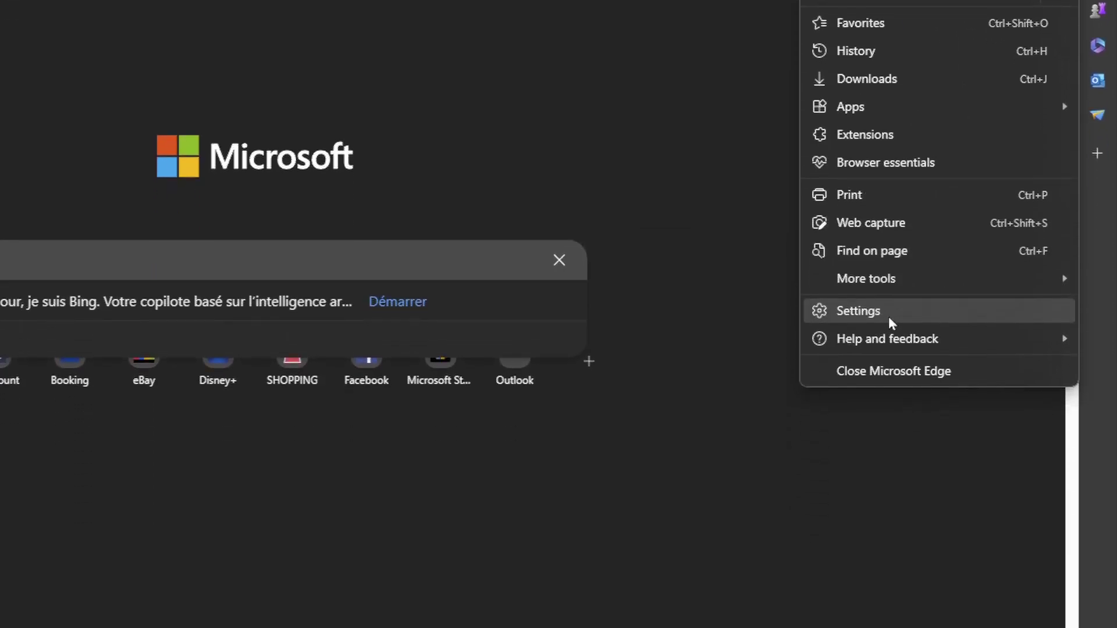
Open Edge Settings and clear the stray text from the settings search box.
left_click(888, 315)
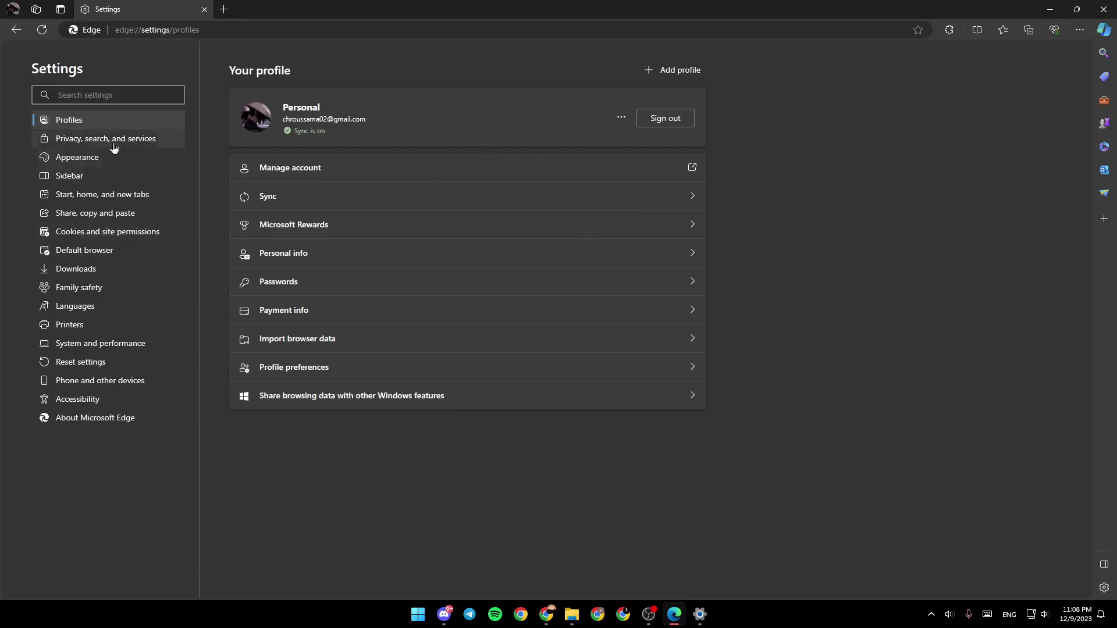
type("=")
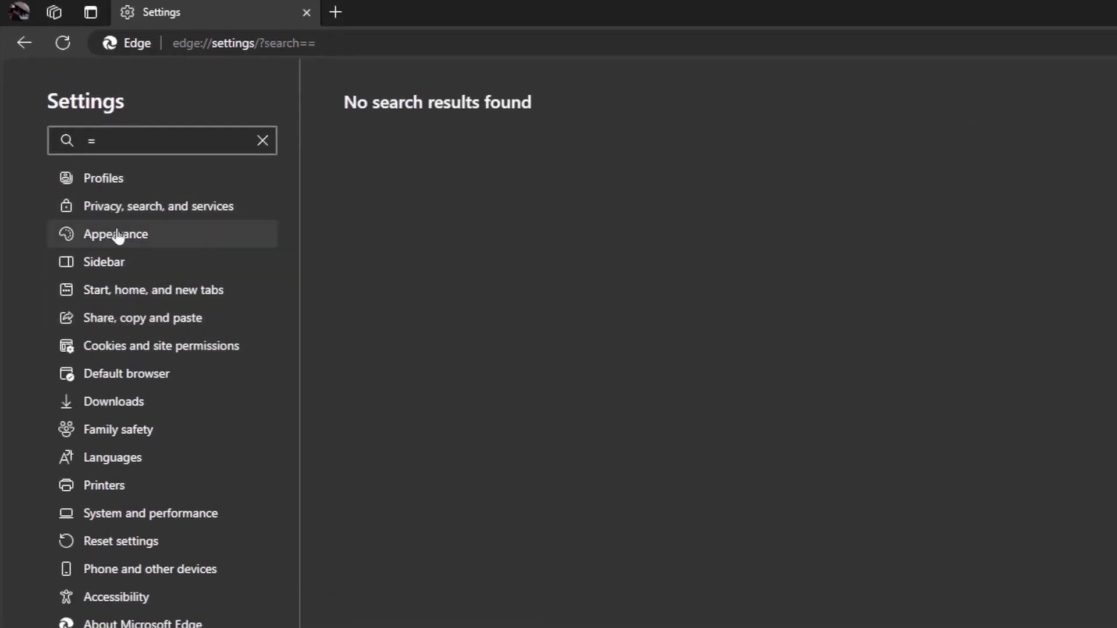
left_click(262, 142)
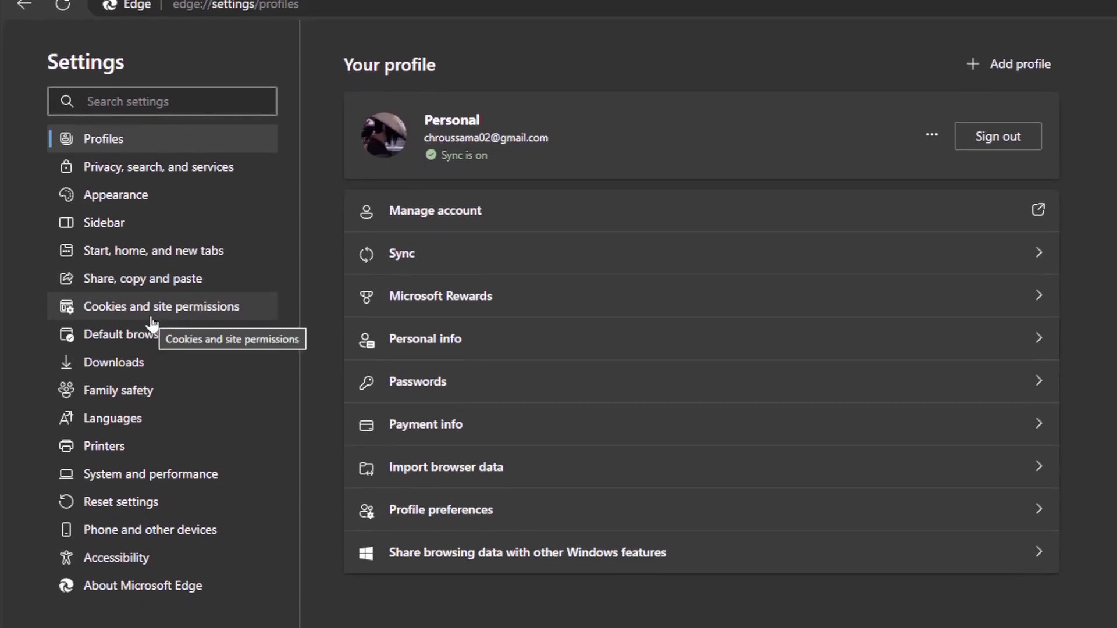
Go to Cookies and site permissions and open the JavaScript permission entry.
left_click(150, 318)
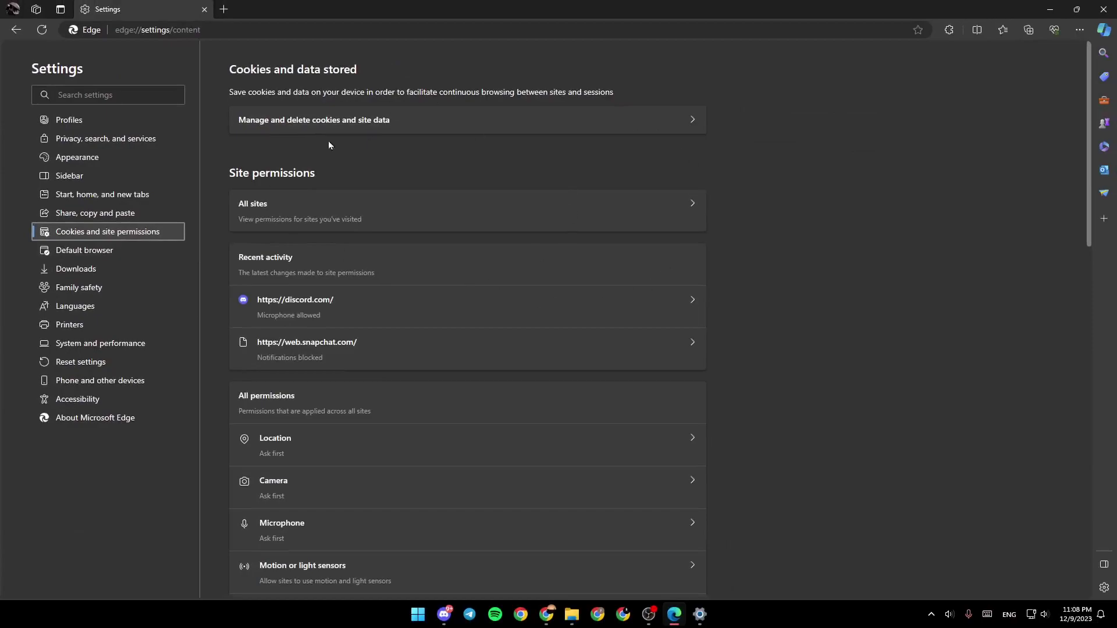
left_click_drag(1092, 145, 1090, 244)
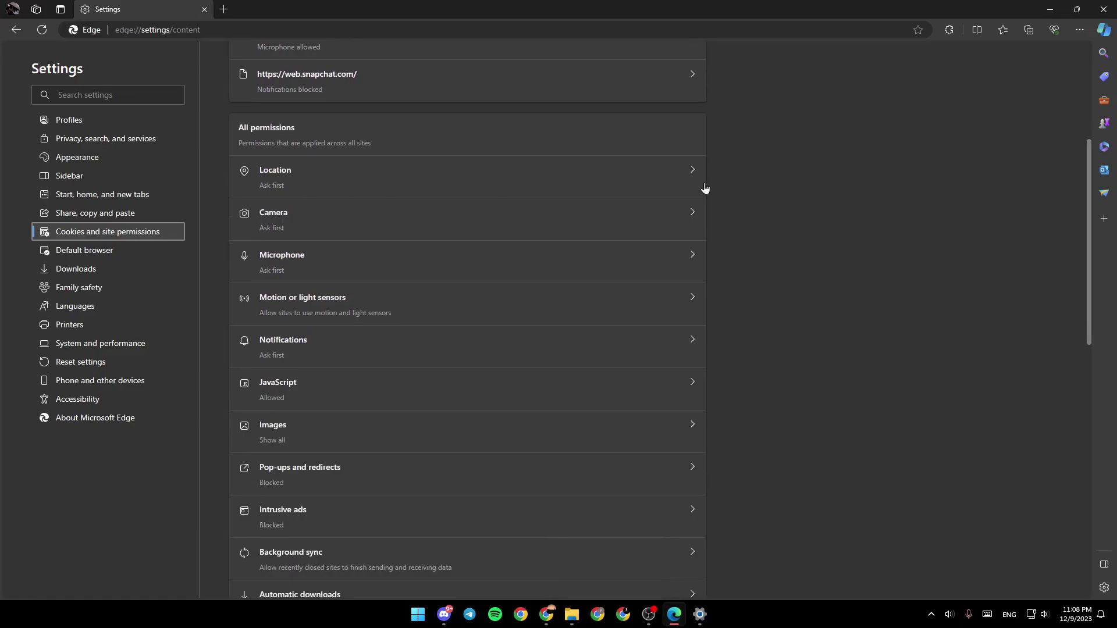
left_click(1087, 232)
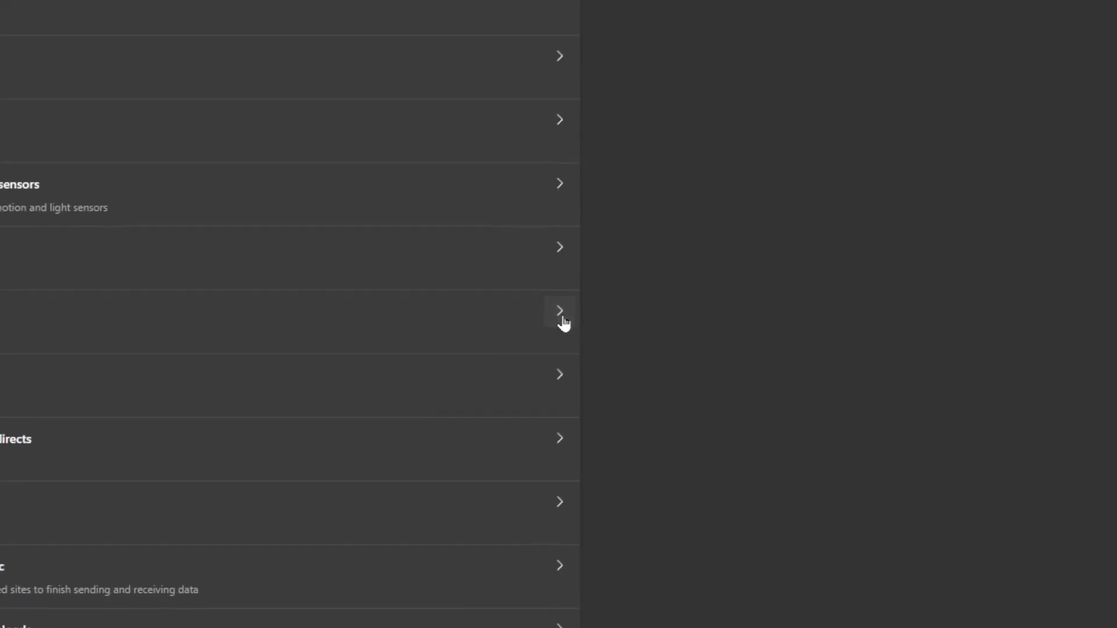
left_click(559, 318)
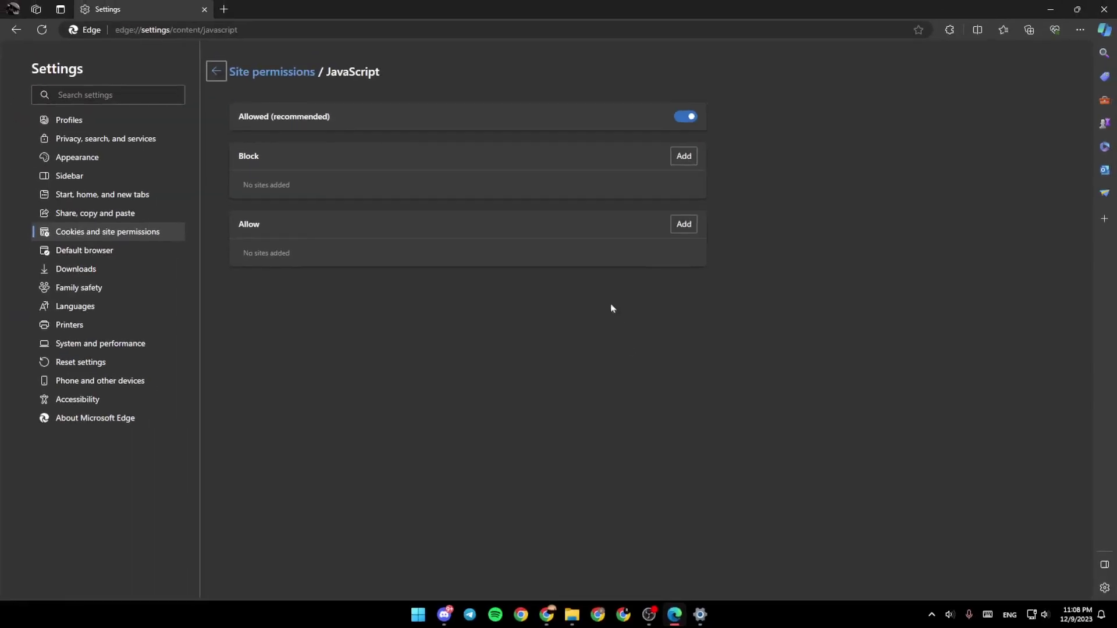